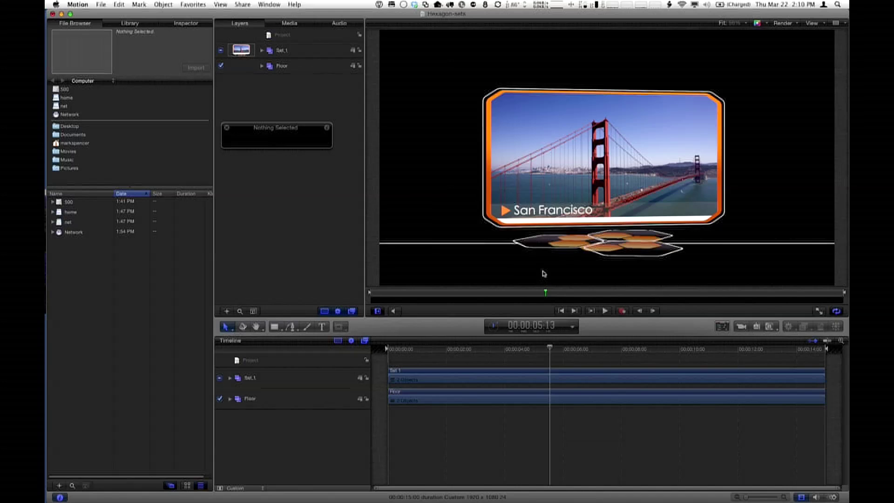
Scrub the mini-timeline playhead from 5:13 back to roughly the 3-second mark.
{"action": "left_click_drag", "start_coordinate": [466, 294], "coordinate": [485, 297]}
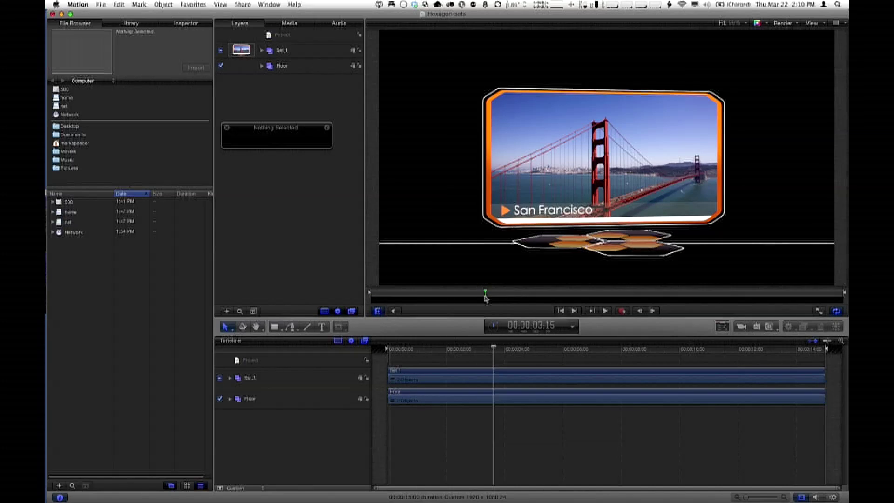
{"action": "left_click_drag", "start_coordinate": [482, 294], "coordinate": [451, 298]}
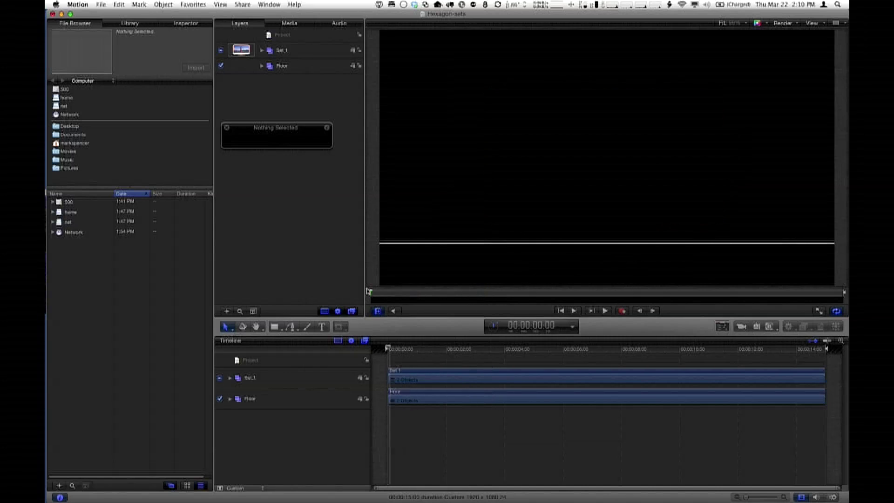
{"action": "left_click_drag", "start_coordinate": [412, 292], "coordinate": [448, 297]}
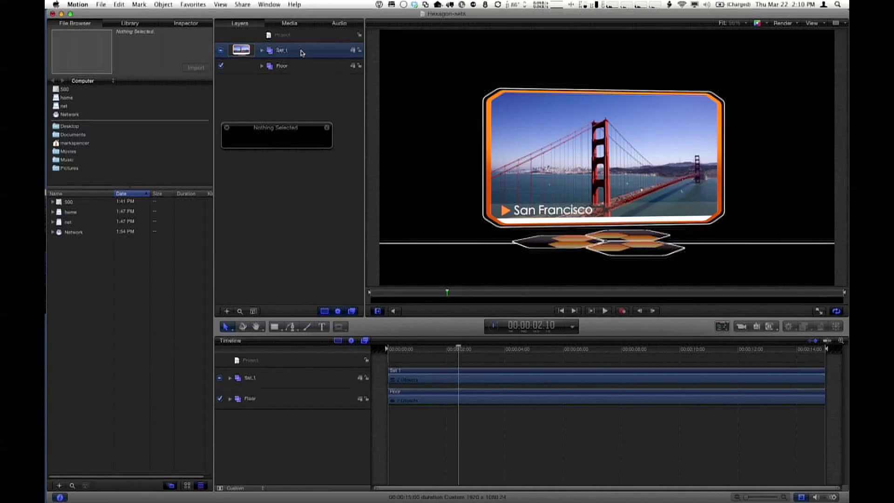
Select the Set_1 group in the Layers list and test-drag it in the Canvas.
{"action": "left_click", "coordinate": [306, 50]}
{"action": "left_click_drag", "start_coordinate": [613, 200], "coordinate": [623, 172]}
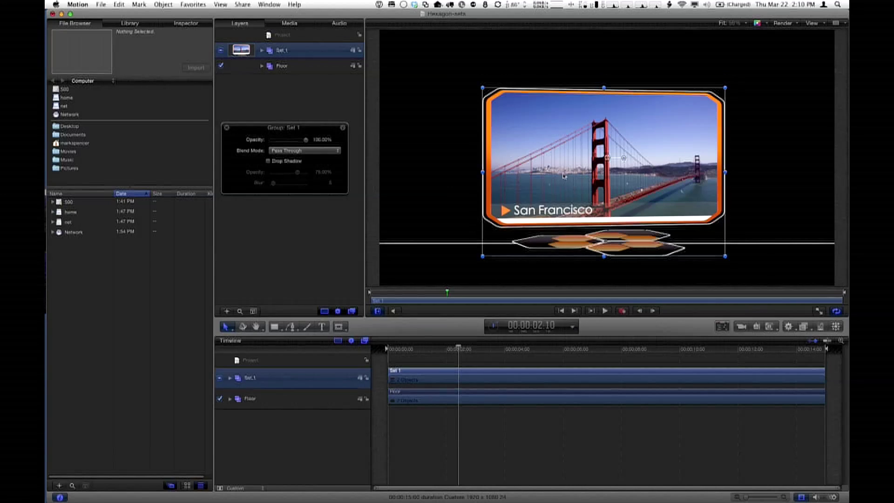
{"action": "left_click_drag", "start_coordinate": [624, 160], "coordinate": [648, 159]}
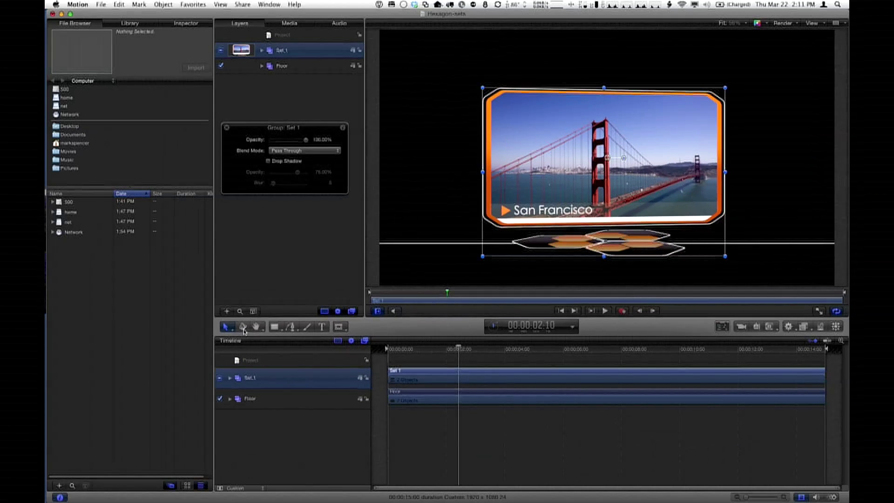
{"action": "left_click", "coordinate": [243, 328]}
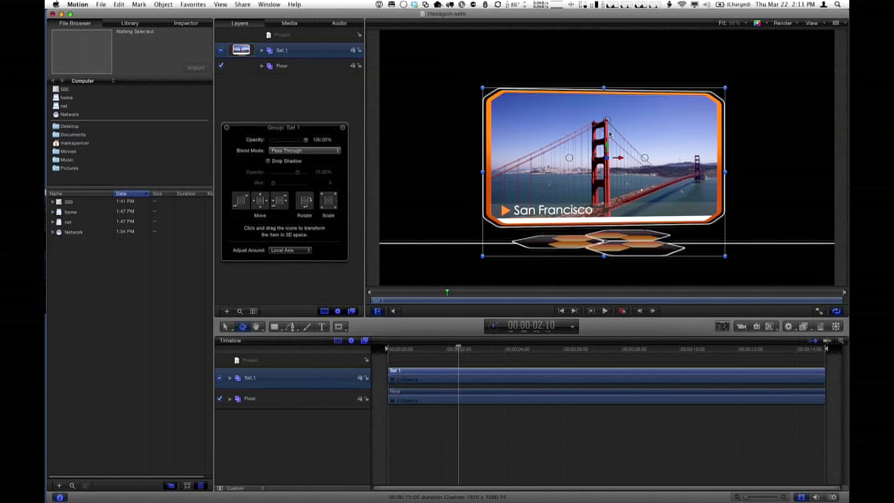
{"action": "left_click_drag", "start_coordinate": [569, 160], "coordinate": [647, 160]}
{"action": "left_click_drag", "start_coordinate": [606, 122], "coordinate": [607, 144]}
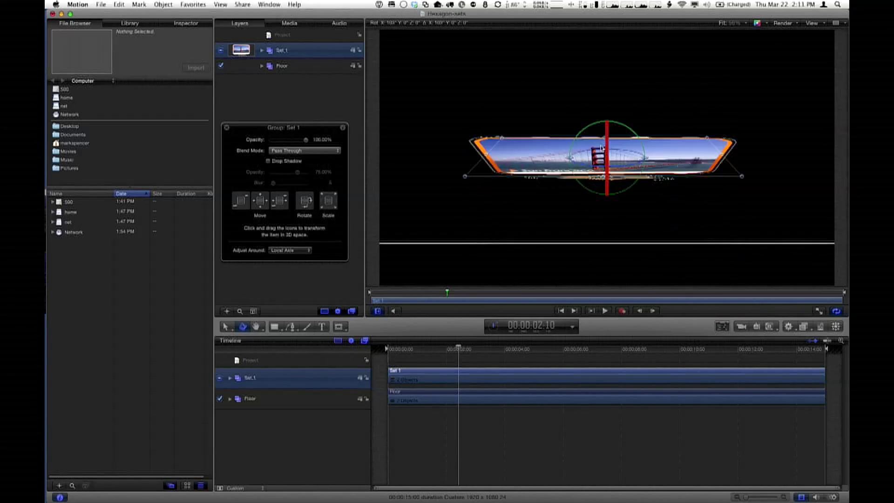
{"action": "left_click_drag", "start_coordinate": [601, 148], "coordinate": [604, 118]}
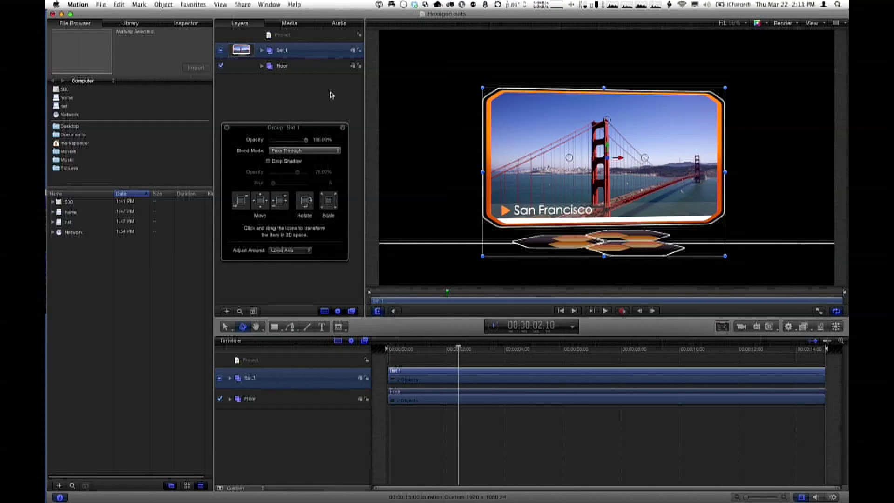
{"action": "left_click", "coordinate": [300, 101]}
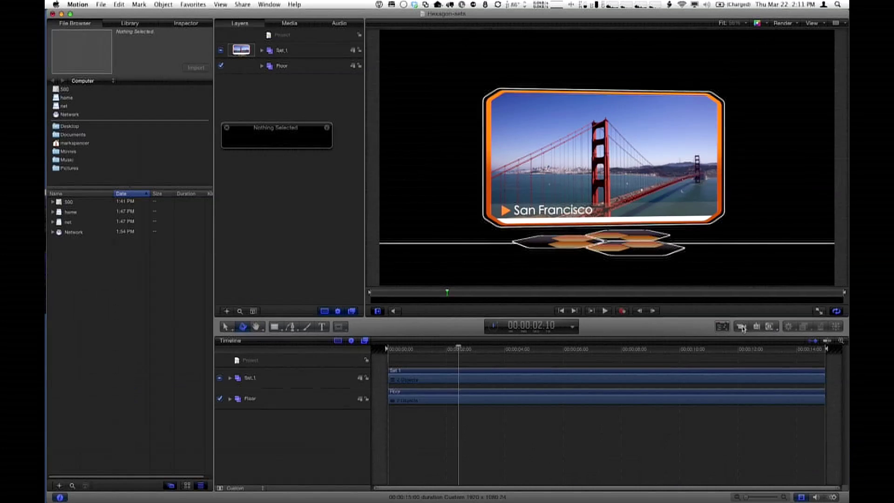
Add a new camera and accept Switch to 3D so the scene becomes 3D.
{"action": "left_click", "coordinate": [742, 328]}
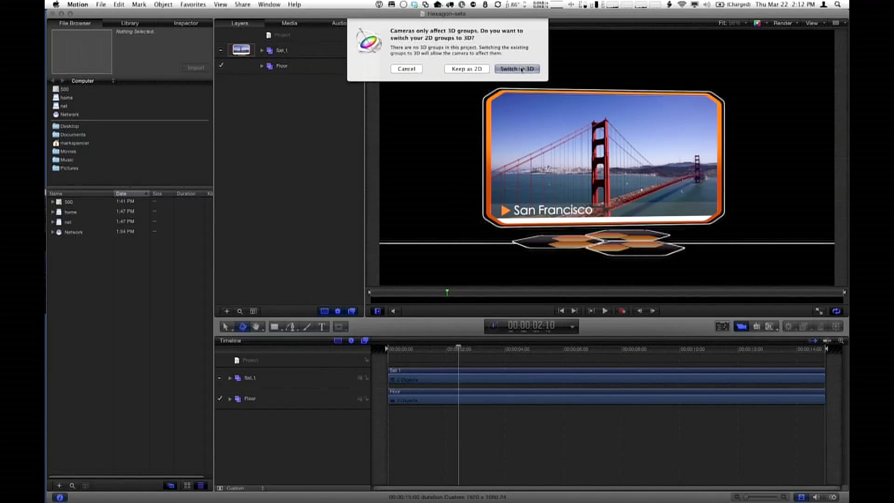
{"action": "left_click", "coordinate": [517, 69]}
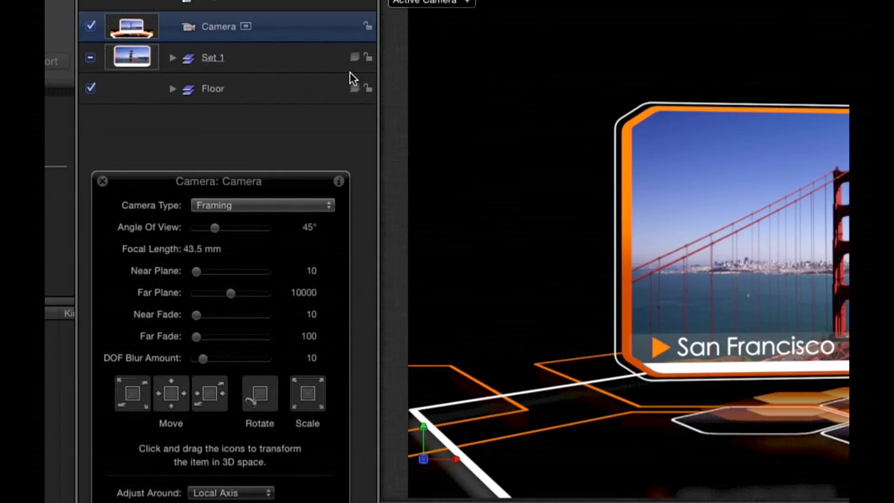
Make the Set 1 layer a 3D group using its 2D/3D toggle.
{"action": "left_click", "coordinate": [355, 58]}
{"action": "left_click", "coordinate": [354, 58]}
{"action": "left_click", "coordinate": [354, 59]}
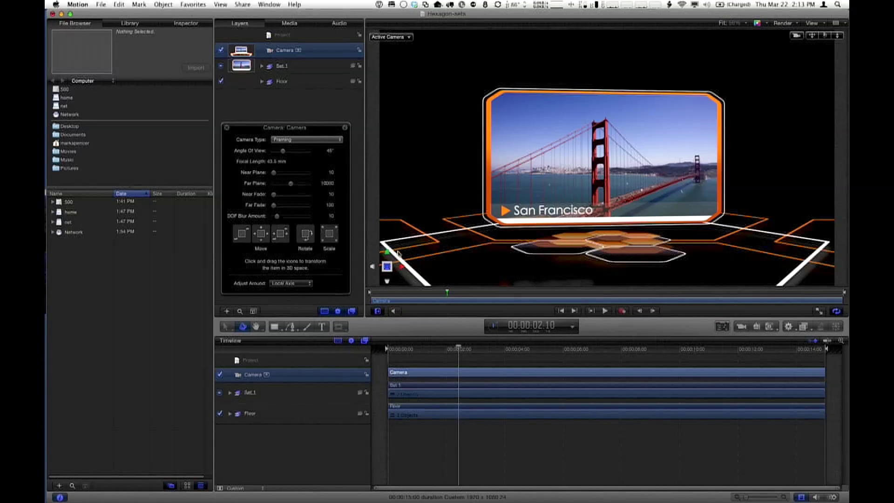
Switch the Canvas to Top view with the compass Y-axis arrow.
{"action": "left_click", "coordinate": [387, 254]}
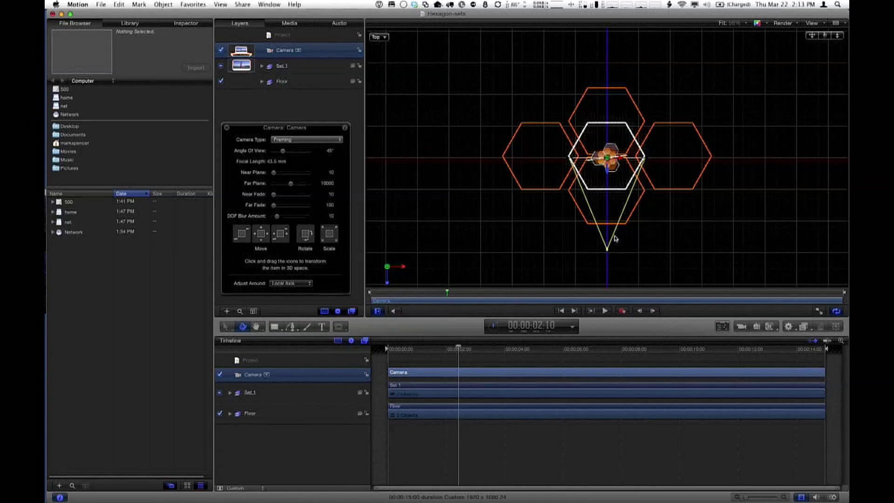
Check the Right and Bottom views, then return to the Perspective view.
{"action": "left_click", "coordinate": [402, 268]}
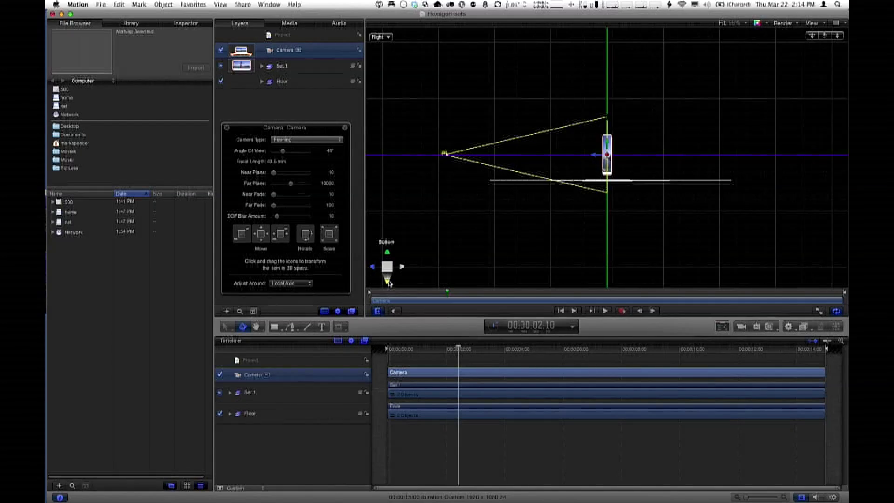
{"action": "left_click", "coordinate": [388, 281]}
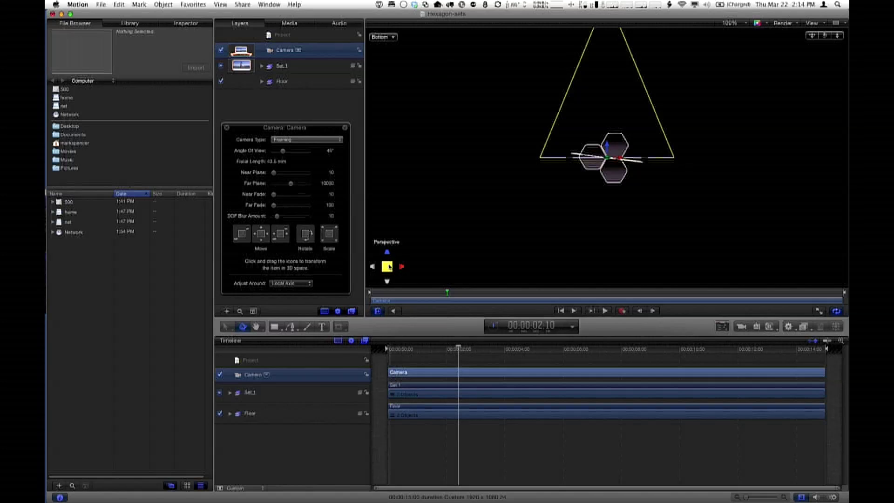
{"action": "left_click", "coordinate": [388, 267]}
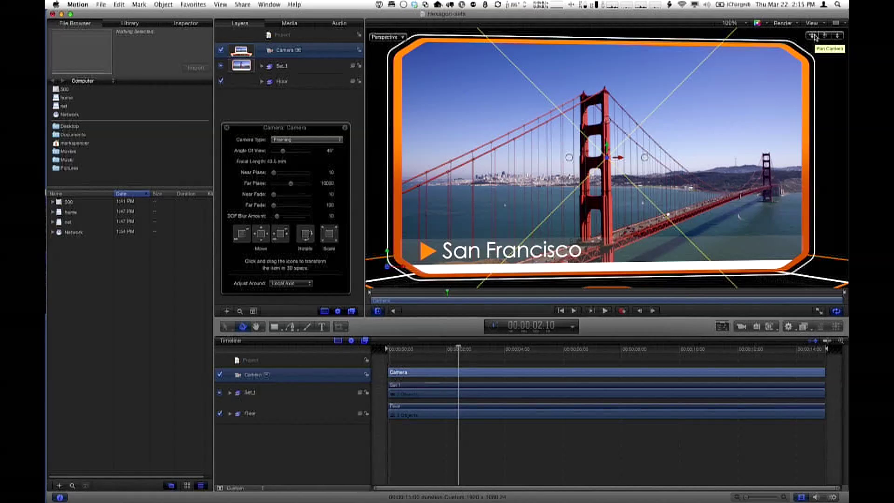
Pan, orbit and dolly the view to frame the camera and set, then deselect the camera.
{"action": "left_click_drag", "start_coordinate": [815, 37], "coordinate": [841, 47]}
{"action": "double_click", "coordinate": [825, 37]}
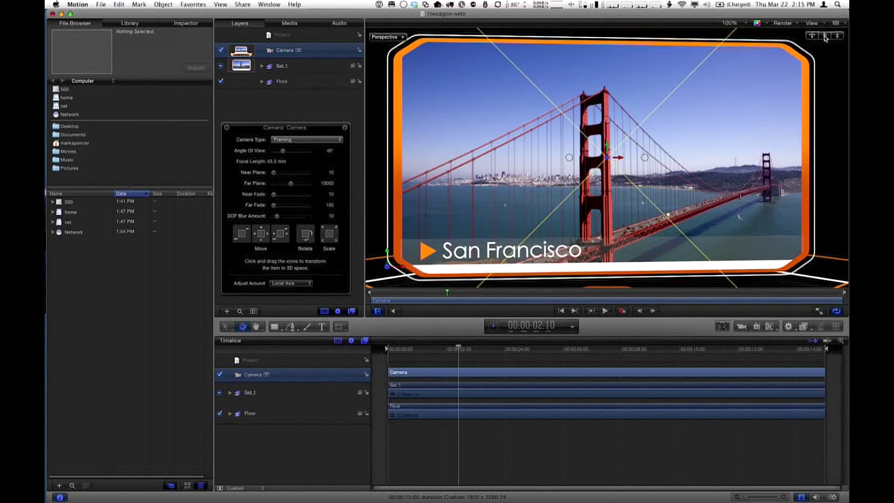
{"action": "left_click_drag", "start_coordinate": [825, 36], "coordinate": [833, 38]}
{"action": "double_click", "coordinate": [833, 38]}
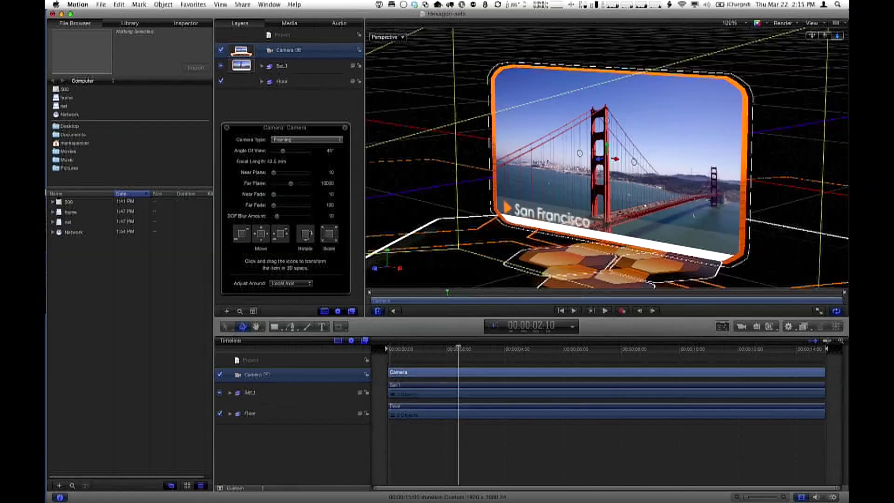
{"action": "mouse_move", "coordinate": [837, 36]}
{"action": "left_mouse_down"}
{"action": "mouse_move", "coordinate": [812, 36]}
{"action": "mouse_move", "coordinate": [824, 36]}
{"action": "left_mouse_up"}
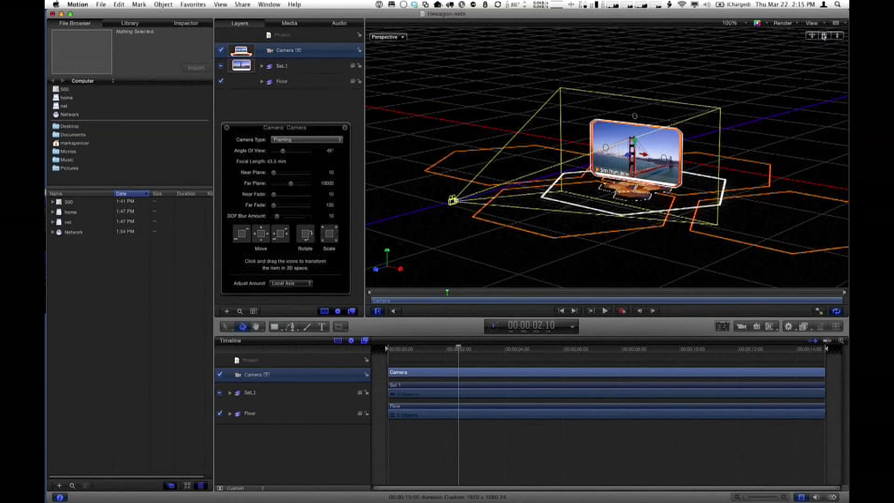
{"action": "left_click", "coordinate": [284, 109]}
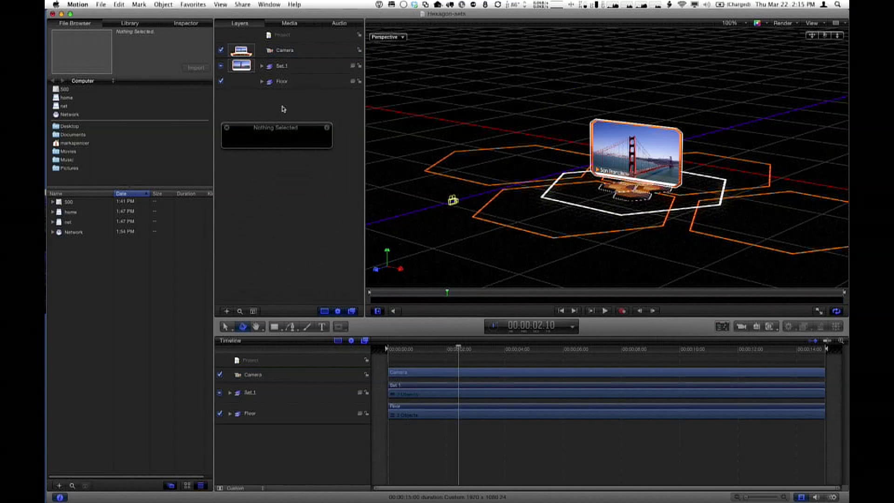
Select the Camera layer to show its settings and orbit the view around the photo set.
{"action": "left_click", "coordinate": [312, 54]}
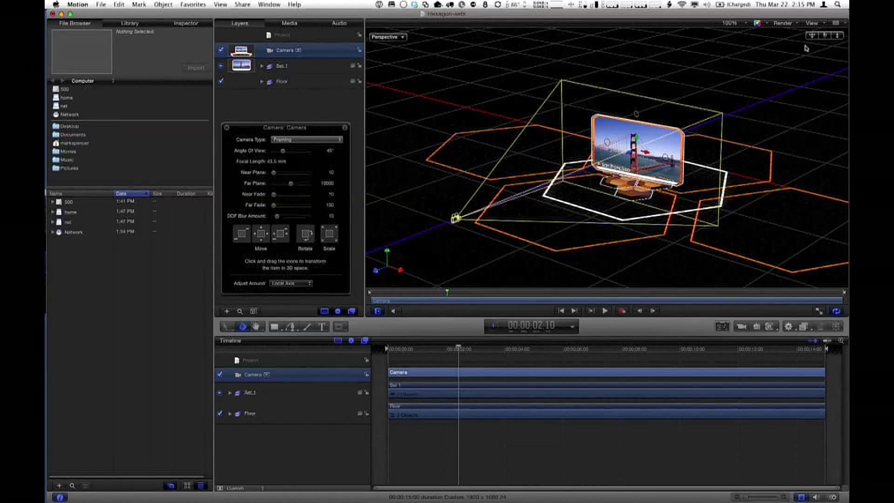
{"action": "mouse_move", "coordinate": [824, 37]}
{"action": "left_mouse_down"}
{"action": "mouse_move", "coordinate": [764, 38]}
{"action": "mouse_move", "coordinate": [820, 37]}
{"action": "mouse_move", "coordinate": [792, 38]}
{"action": "mouse_move", "coordinate": [808, 36]}
{"action": "left_mouse_up"}
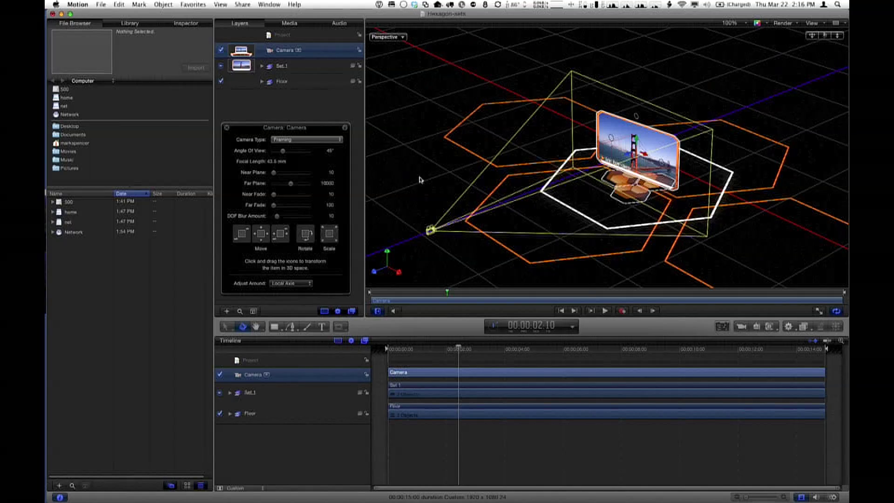
Cycle through Top, Perspective and Active Camera views, end in Top view, and select Set 1.
{"action": "left_click", "coordinate": [387, 255]}
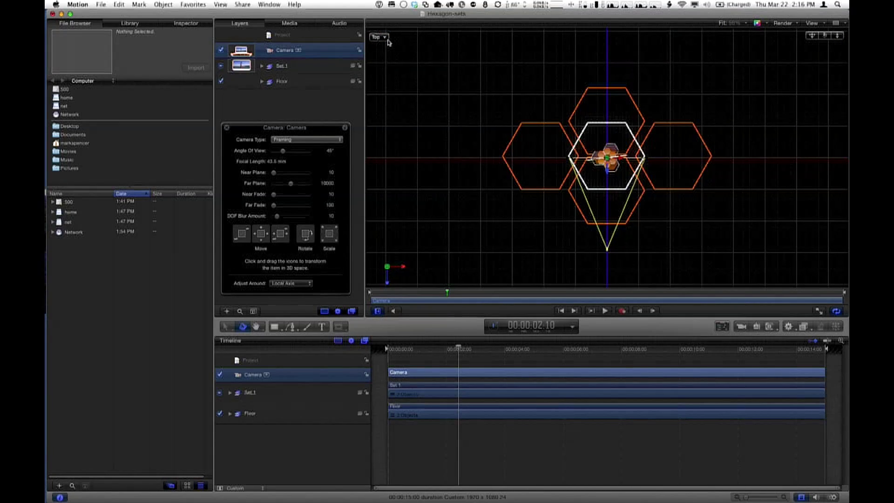
{"action": "left_click", "coordinate": [388, 267]}
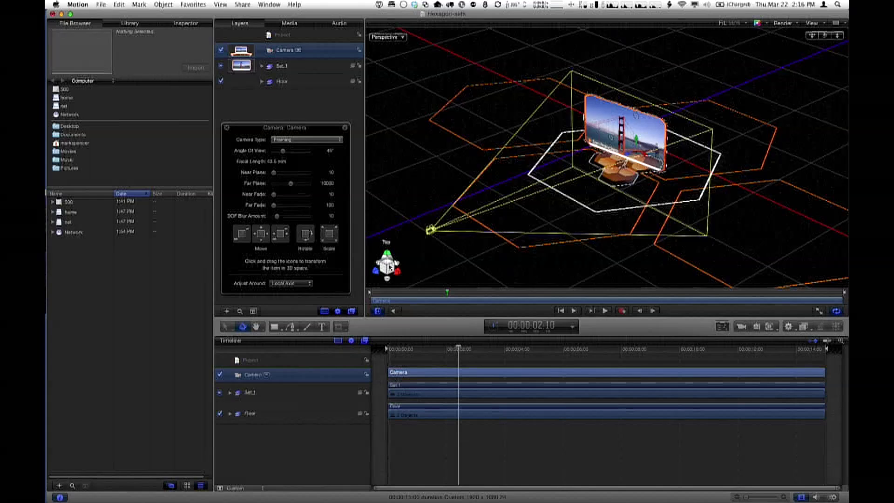
{"action": "left_click", "coordinate": [404, 37]}
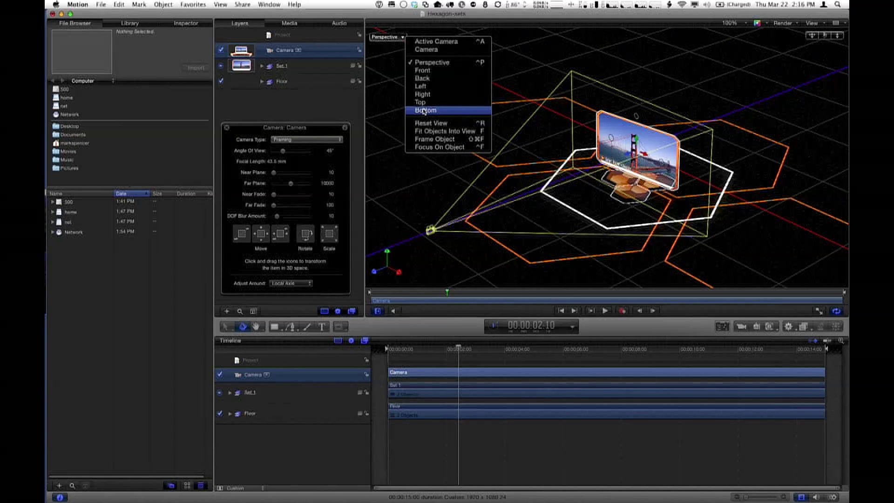
{"action": "left_click", "coordinate": [454, 43]}
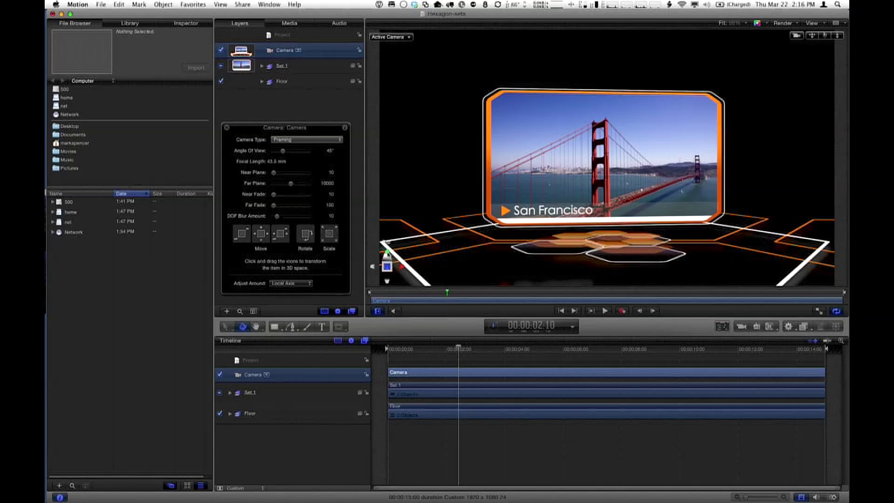
{"action": "key", "text": "ctrl+t"}
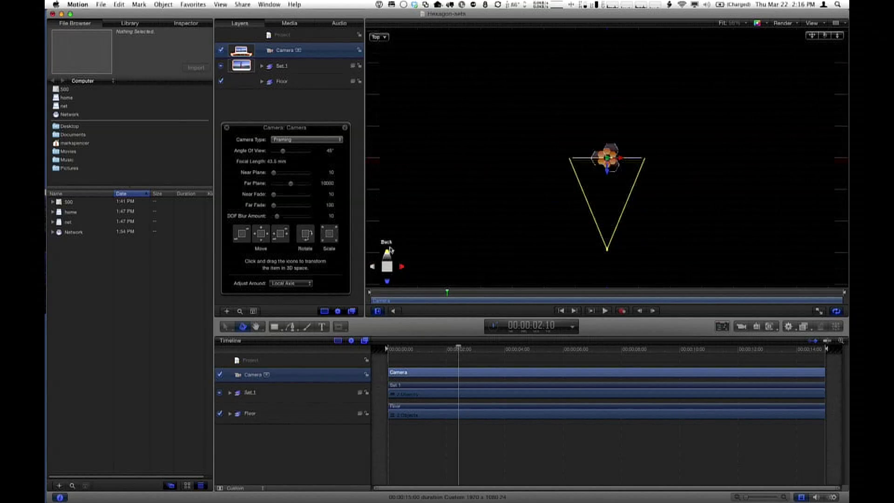
{"action": "left_click", "coordinate": [305, 68]}
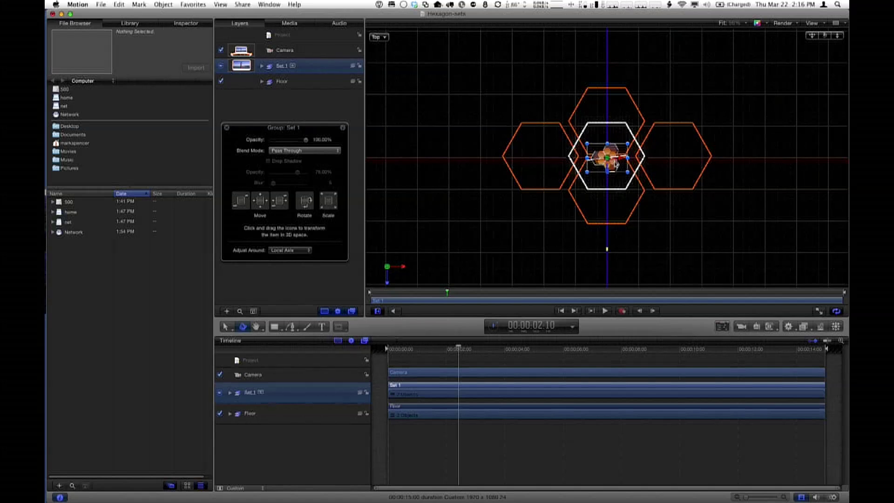
Duplicate Set 1 and place Set 1 copy on the upper-left outer hexagon.
{"action": "left_click_drag", "start_coordinate": [616, 165], "coordinate": [591, 192]}
{"action": "key", "text": "super+z"}
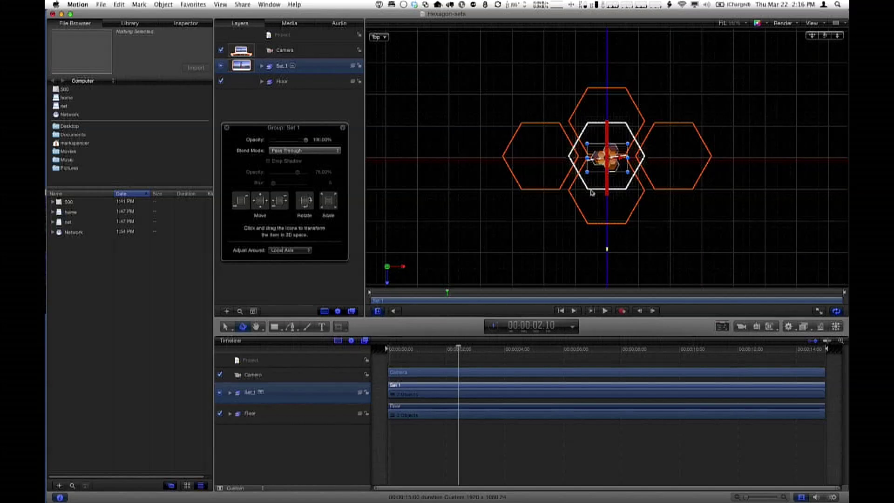
{"action": "key", "text": "super+d"}
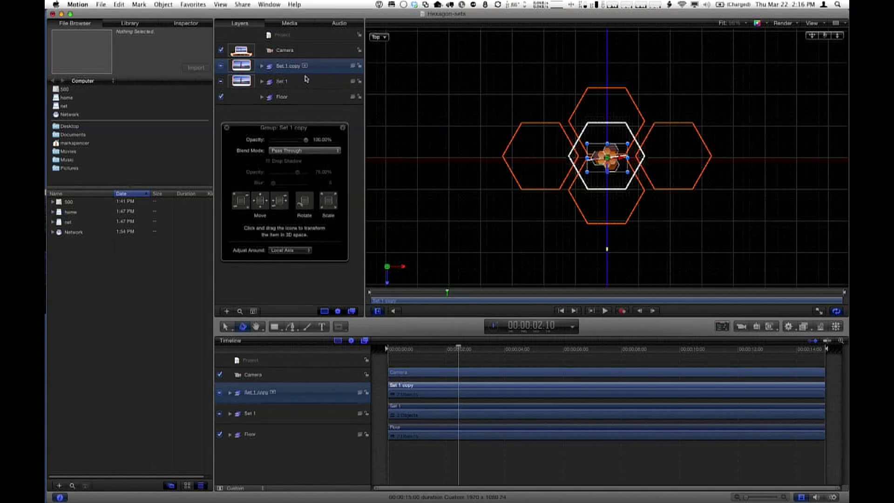
{"action": "left_click_drag", "start_coordinate": [616, 164], "coordinate": [555, 131]}
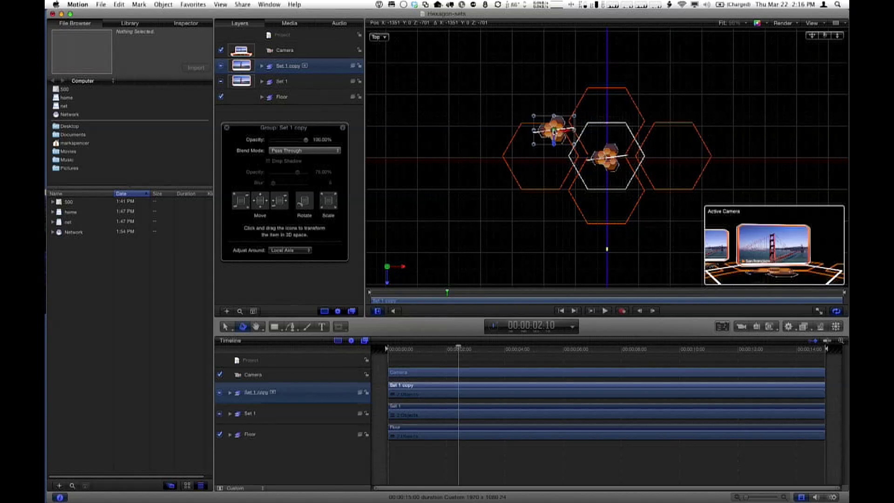
{"action": "left_click_drag", "start_coordinate": [555, 132], "coordinate": [550, 120]}
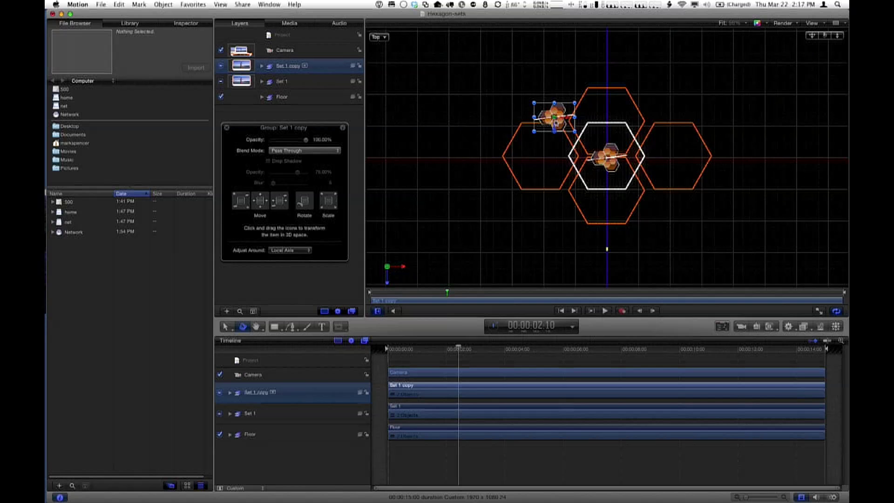
Duplicate again and place Set 1 copy 1 on the right outer hexagon.
{"action": "key", "text": "super+d"}
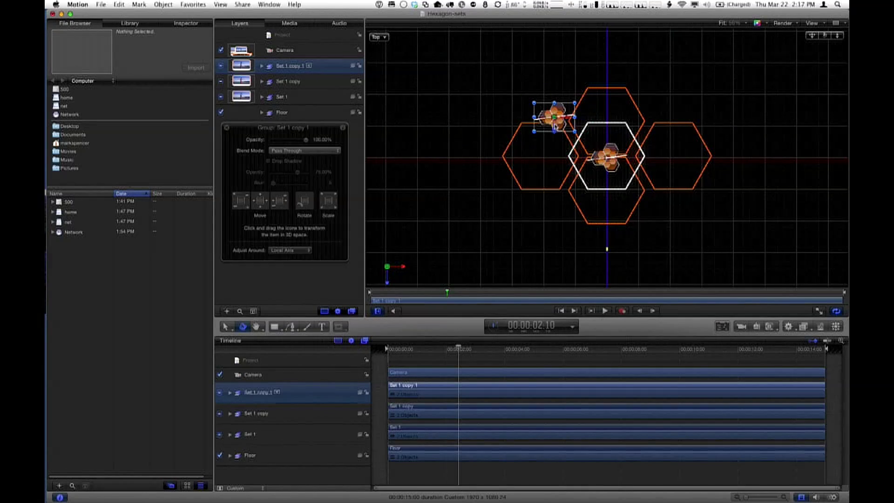
{"action": "left_click_drag", "start_coordinate": [566, 117], "coordinate": [692, 123]}
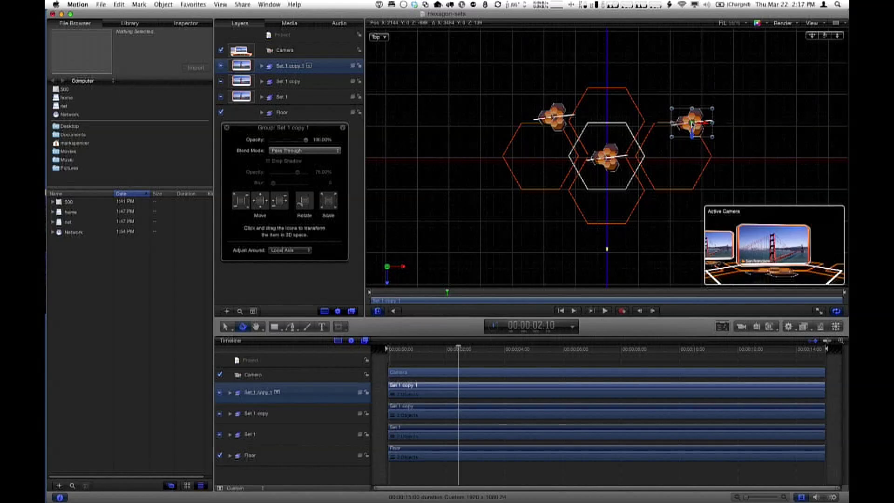
{"action": "left_click_drag", "start_coordinate": [692, 123], "coordinate": [693, 123]}
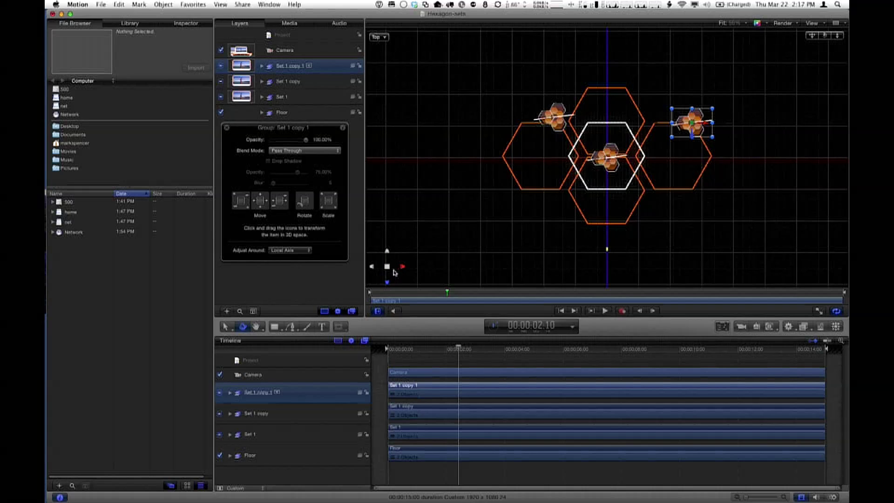
{"action": "left_click", "coordinate": [813, 23]}
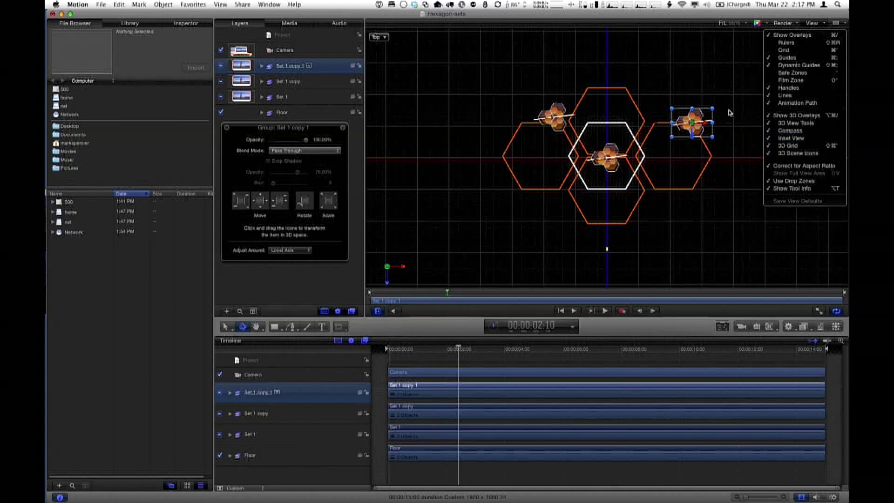
{"action": "left_click", "coordinate": [810, 154]}
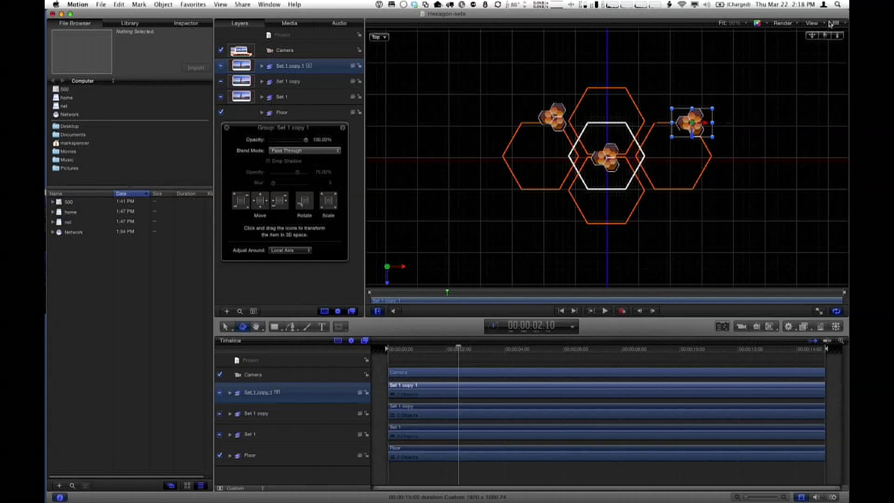
{"action": "left_click", "coordinate": [812, 23]}
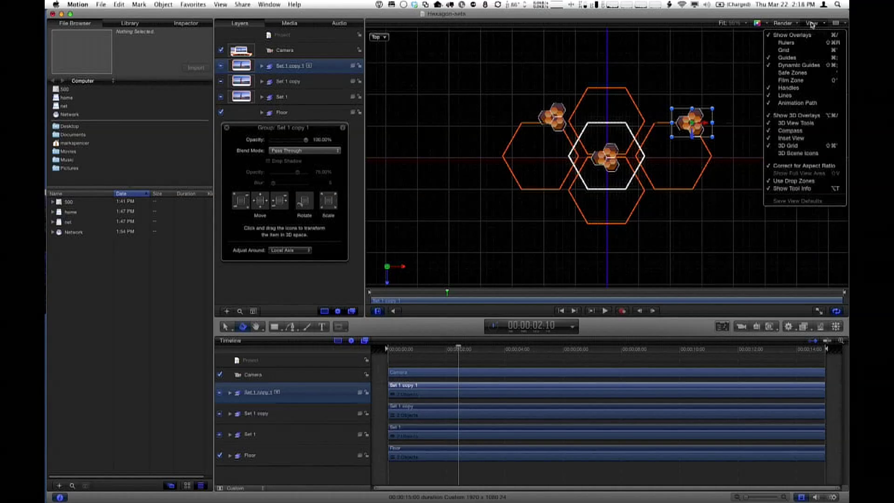
{"action": "left_click", "coordinate": [800, 153]}
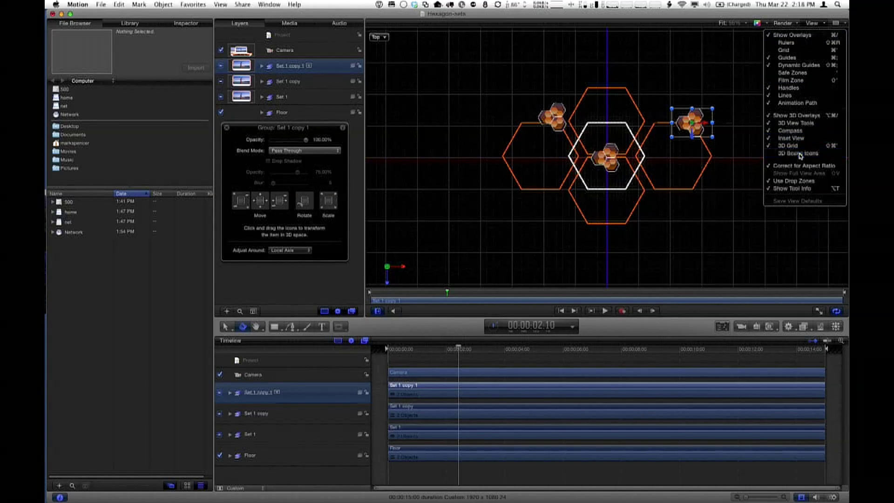